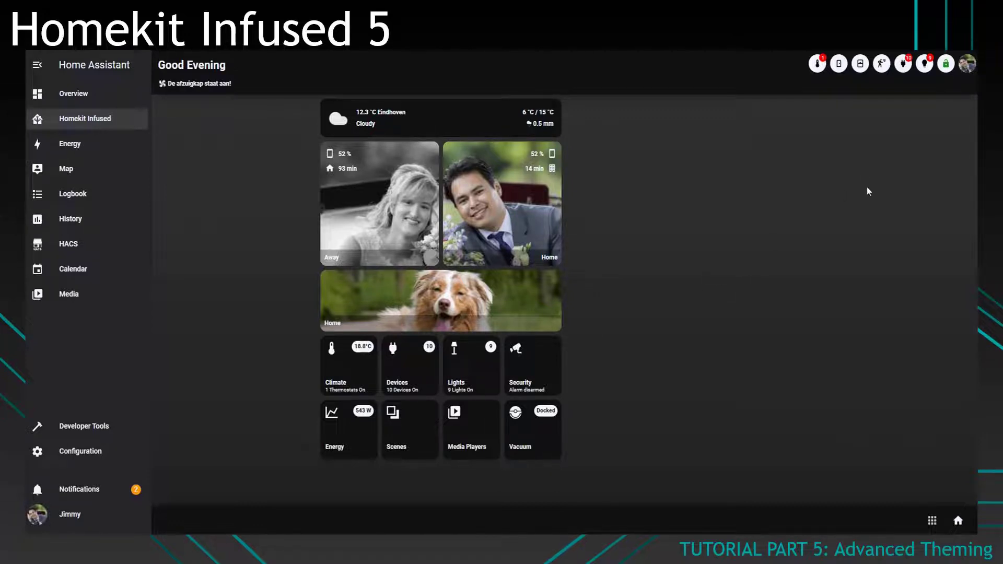
Open the HKI side menu and go to the HKI Settings page
left_click(970, 68)
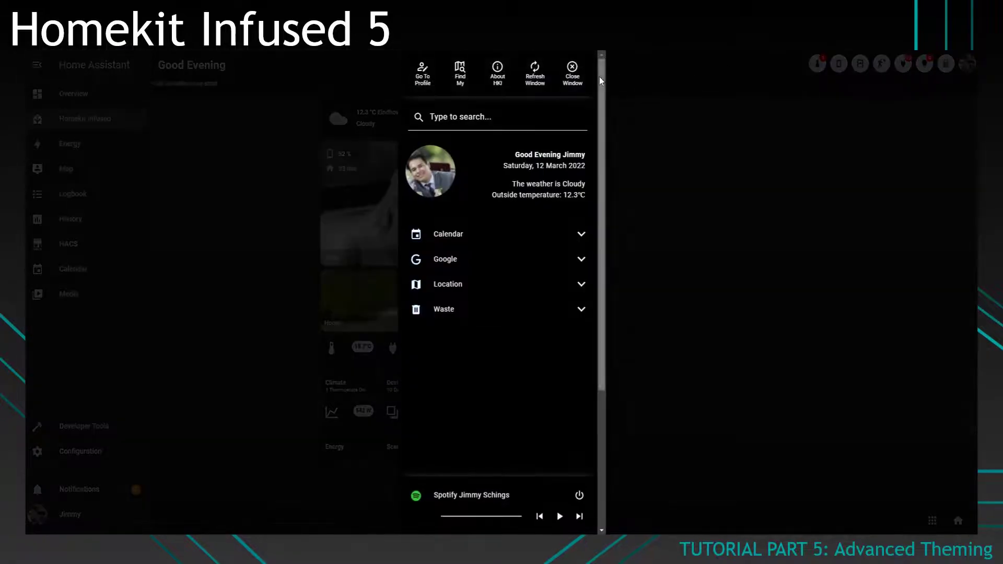
scroll(513, 73, "right", 5)
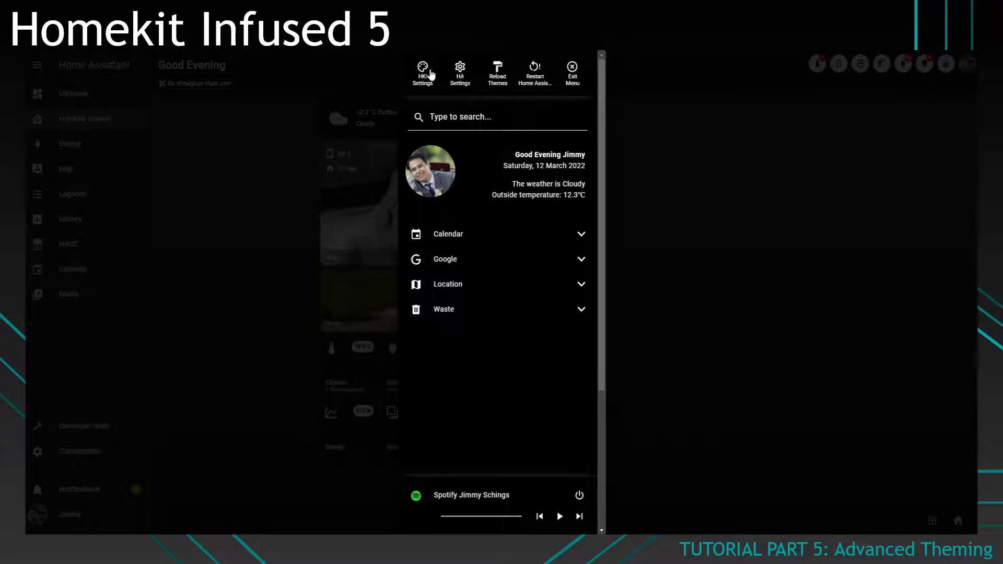
left_click(424, 72)
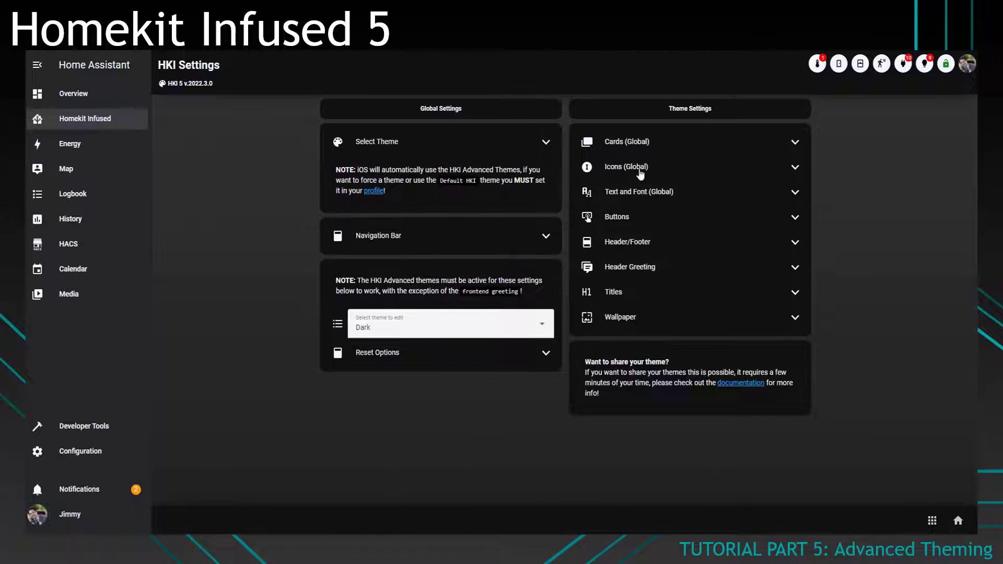
Keep HKI Custom Light as the light theme and HKI Custom Dark as the dark theme
left_click(545, 142)
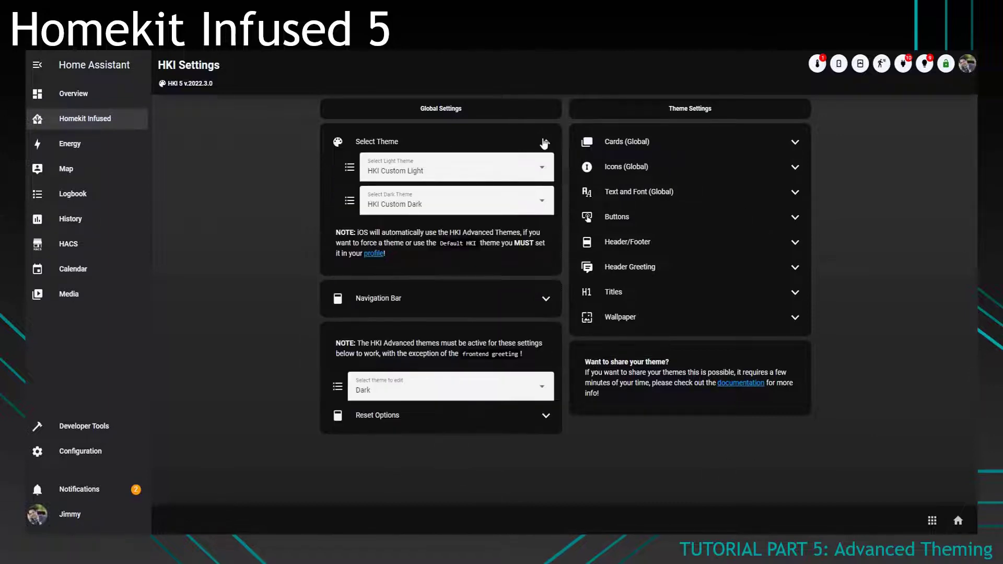
left_click(392, 163)
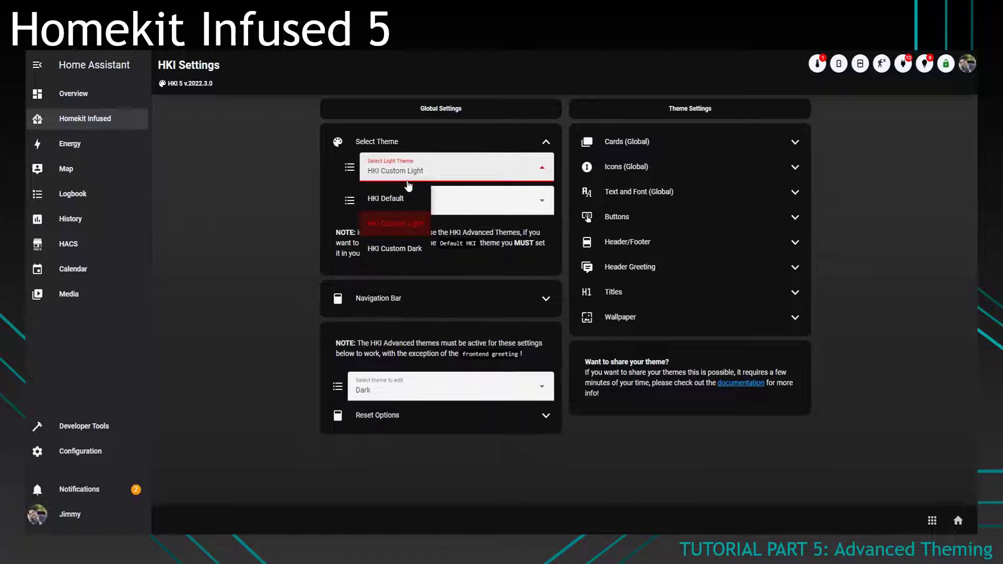
left_click(281, 210)
left_click(500, 202)
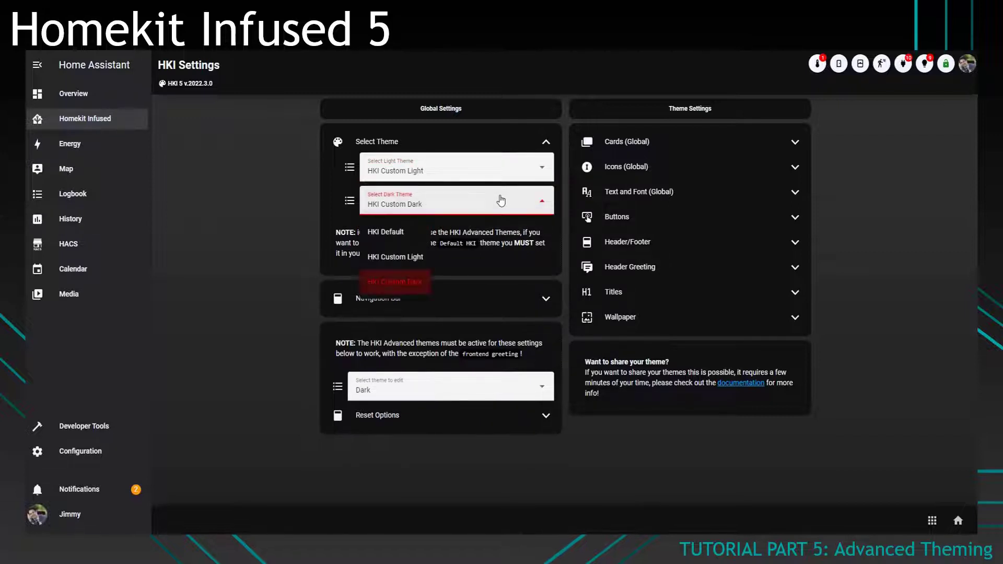
left_click(362, 277)
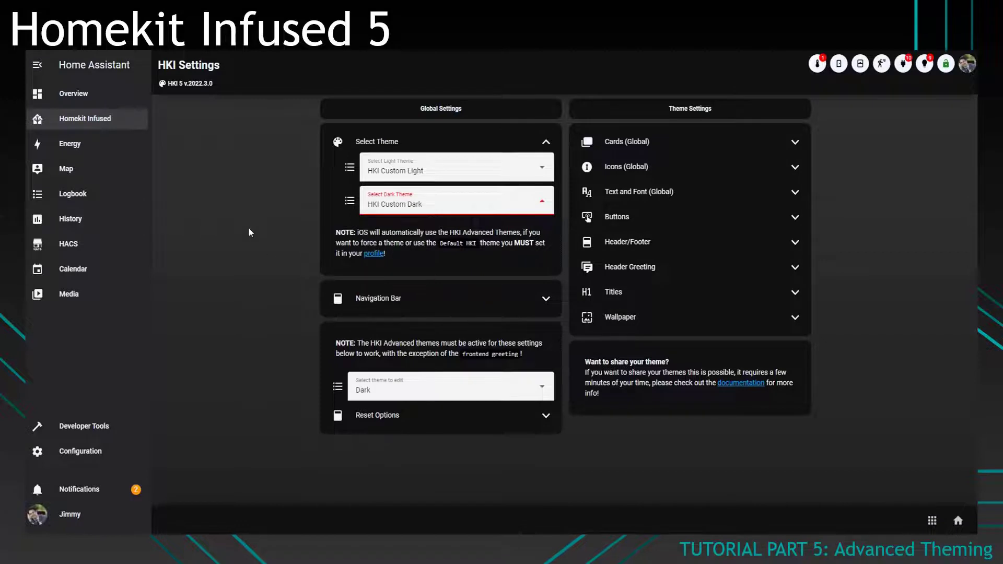
Try navigation bar types Off and Top, and icons Left, then put the icons on the Right
left_click(547, 299)
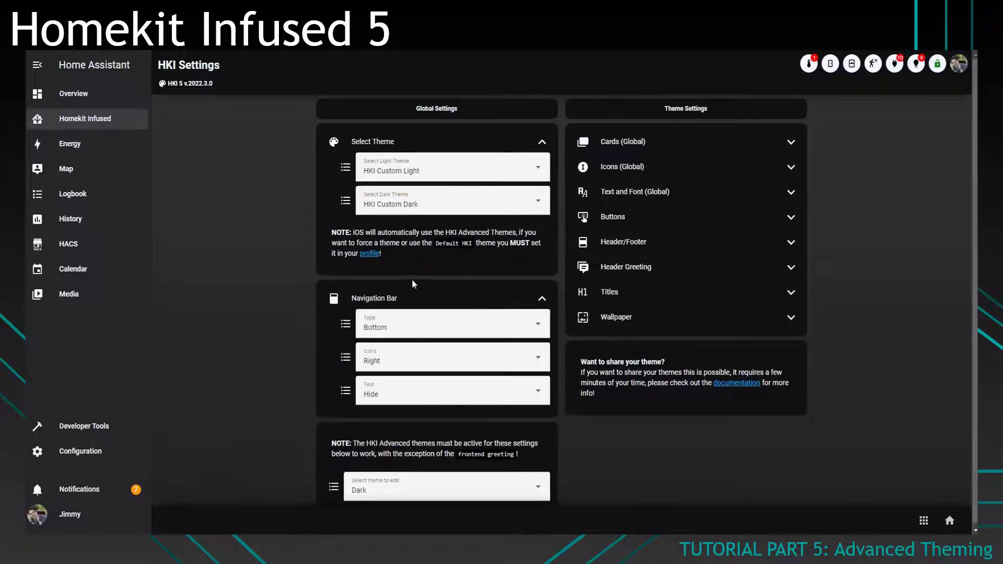
left_click(446, 327)
left_click(377, 351)
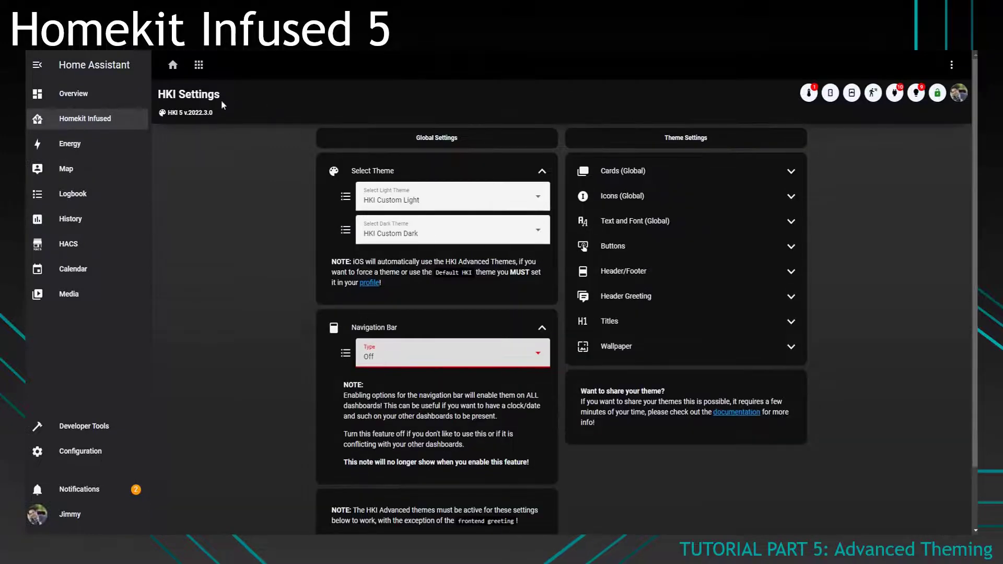
left_click(407, 356)
left_click(389, 386)
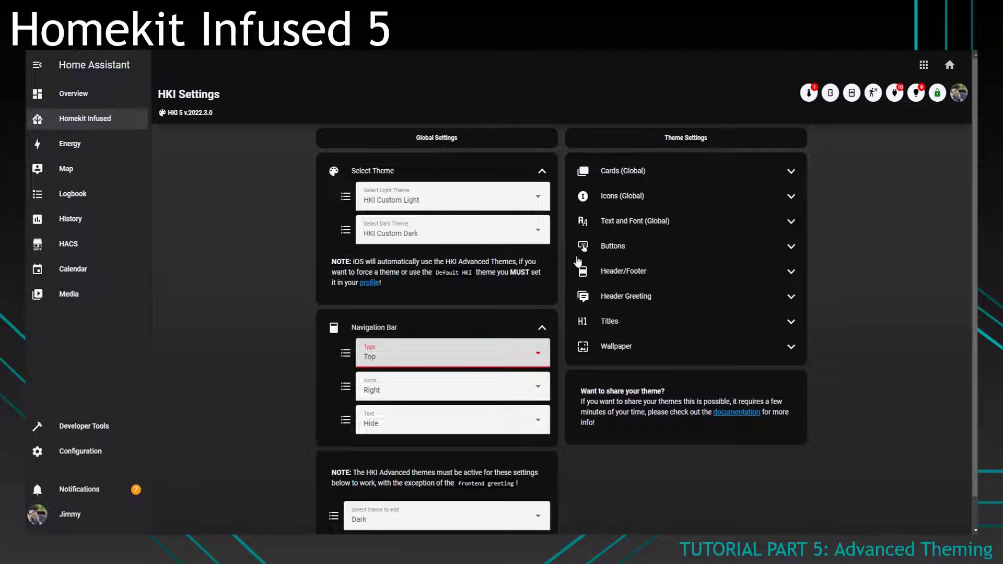
left_click(435, 386)
left_click(389, 415)
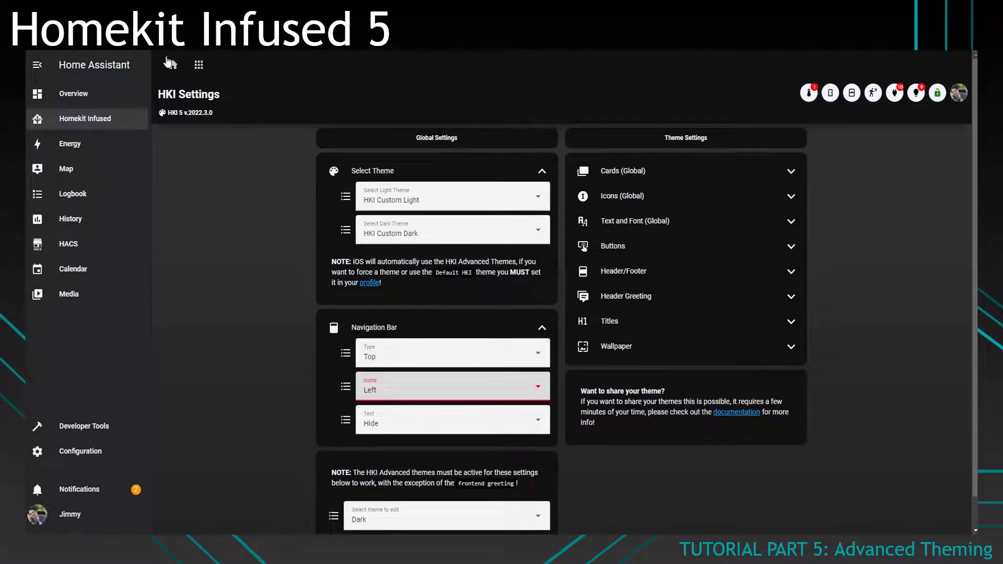
left_click(411, 400)
left_click(397, 436)
Set the navigation bar text to Time after trying User, and move the bar to the Bottom
left_click(403, 420)
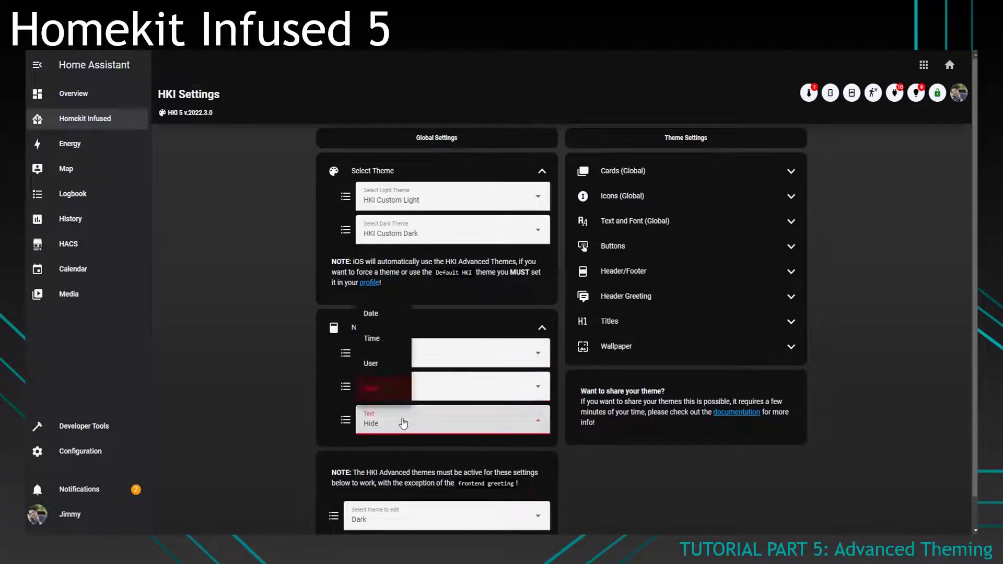
left_click(384, 339)
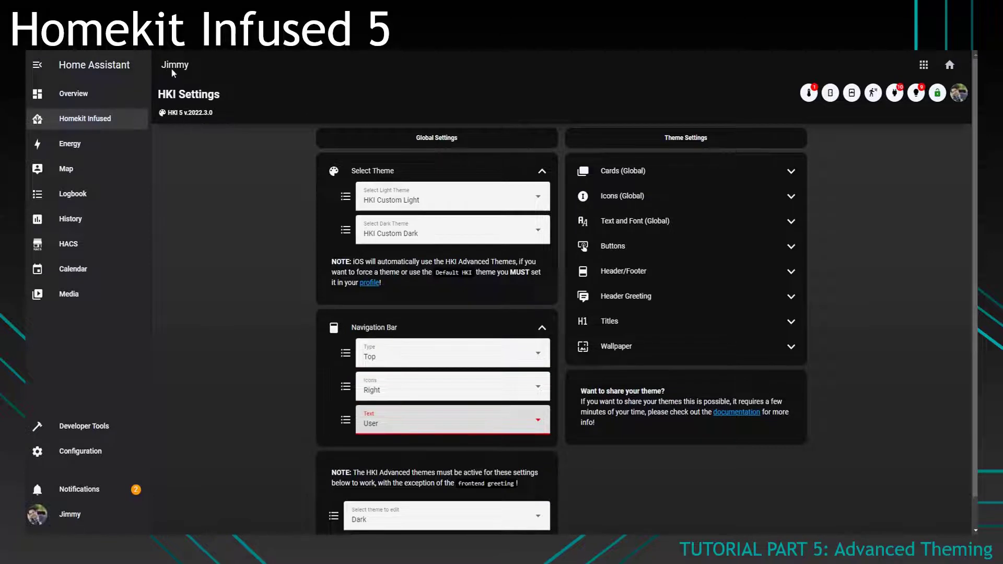
left_click(392, 421)
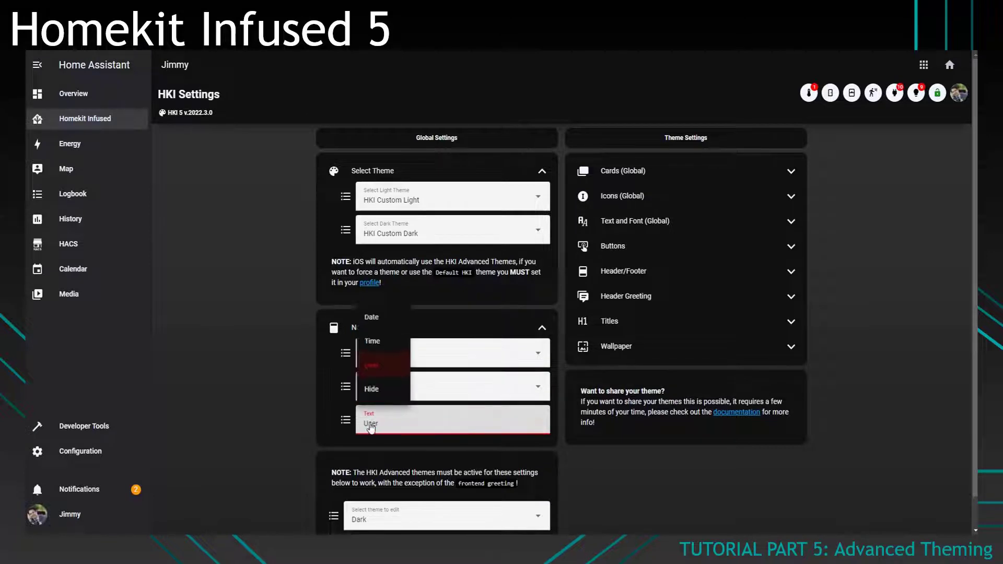
left_click(380, 340)
left_click(386, 356)
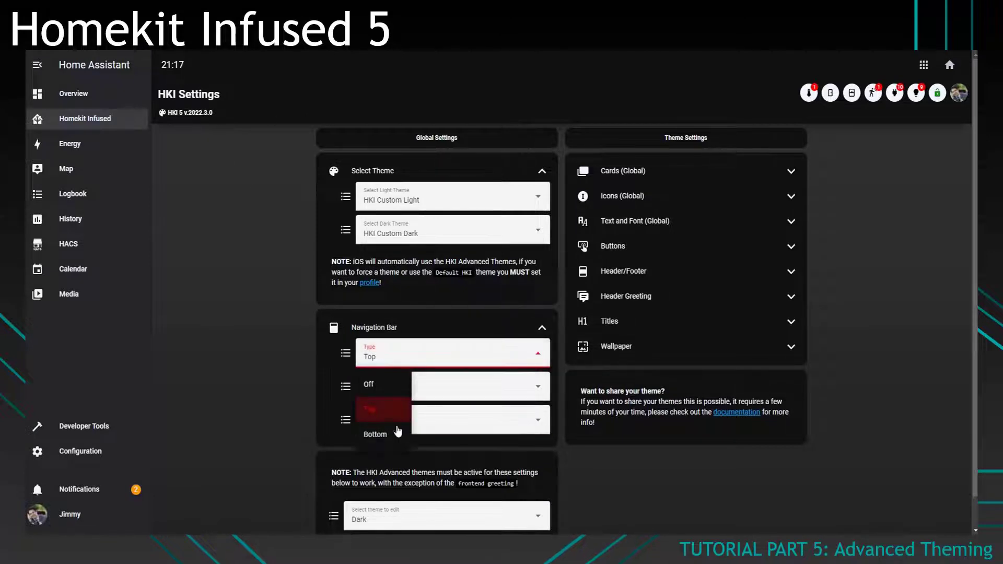
left_click(386, 436)
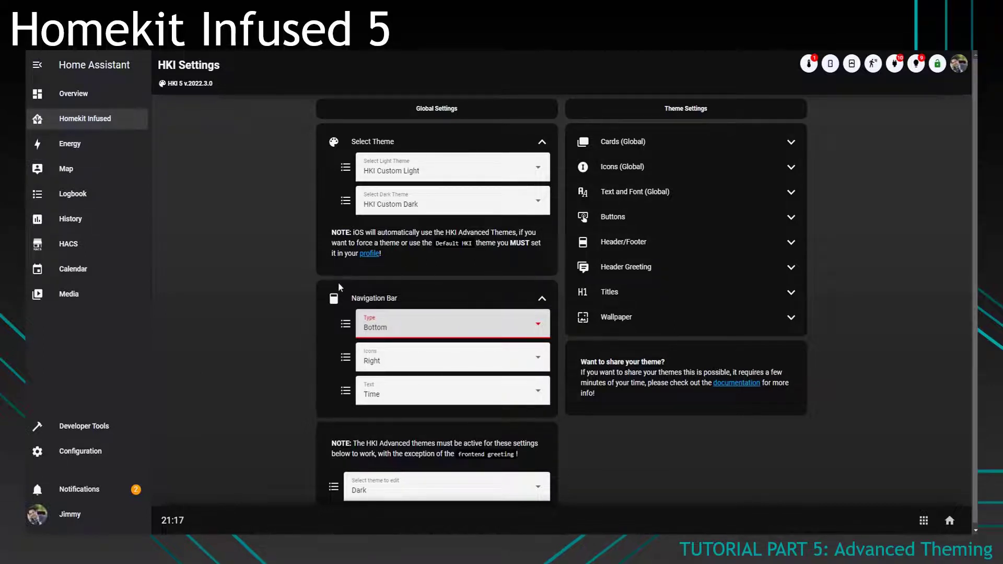
scroll(509, 294, "down", 1)
Collapse the Navigation Bar and theme selection sections, keeping Dark as the theme to edit
left_click(542, 296)
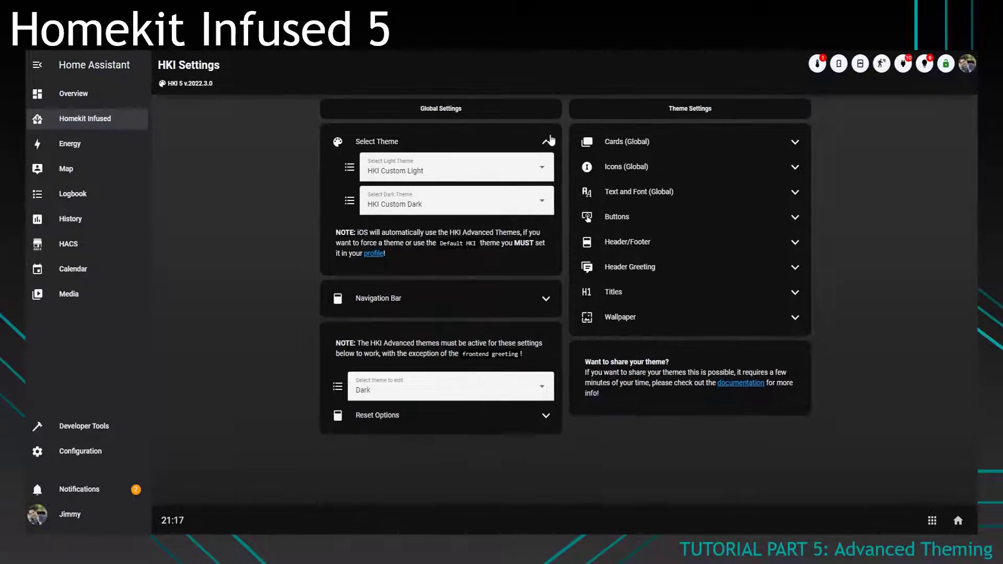
left_click(543, 138)
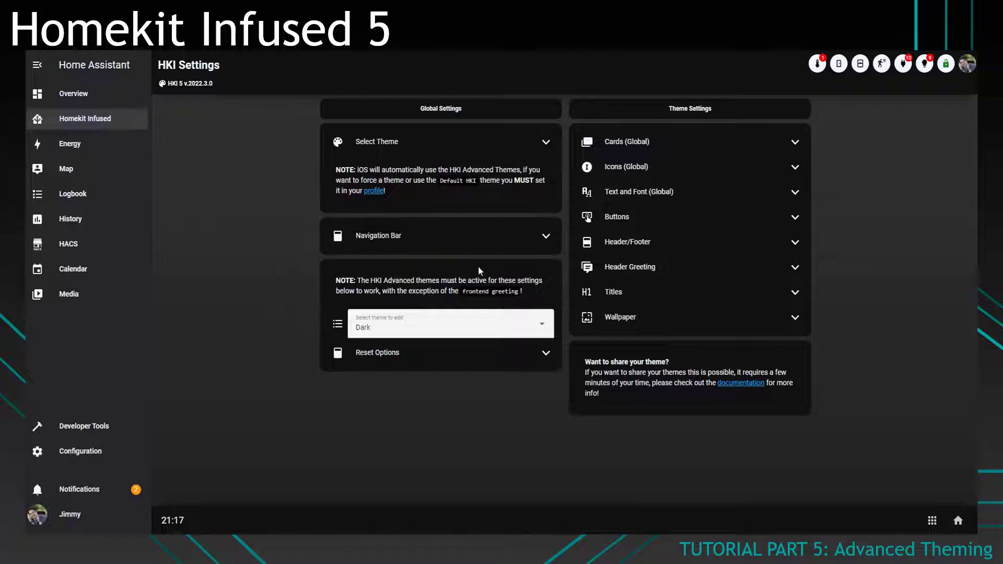
left_click(443, 325)
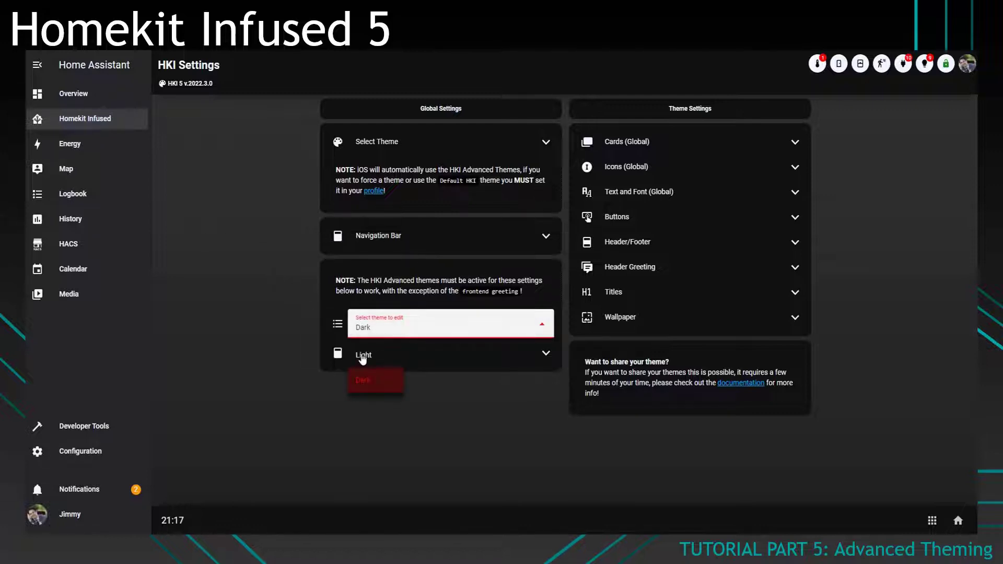
left_click(378, 380)
left_click(548, 143)
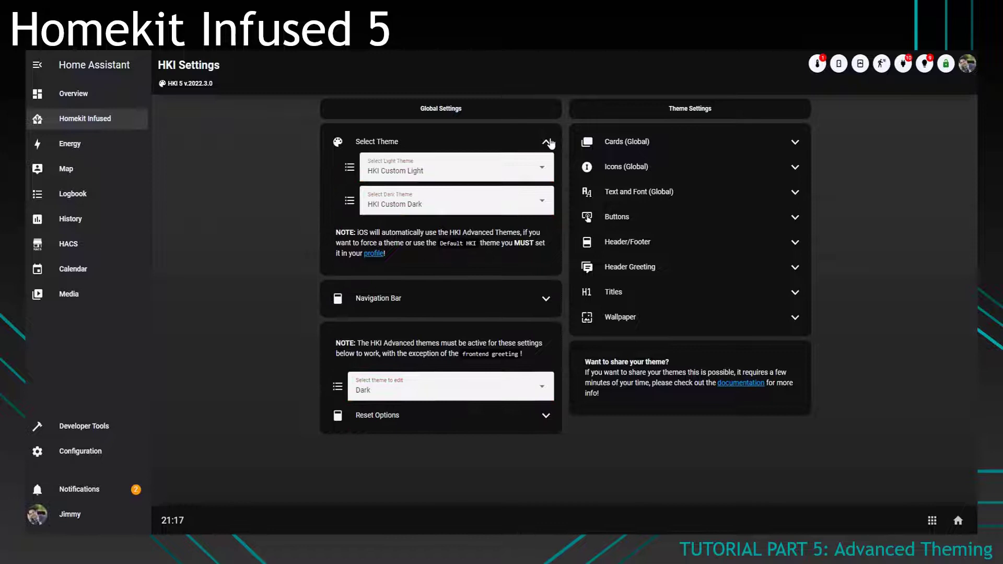
left_click(546, 142)
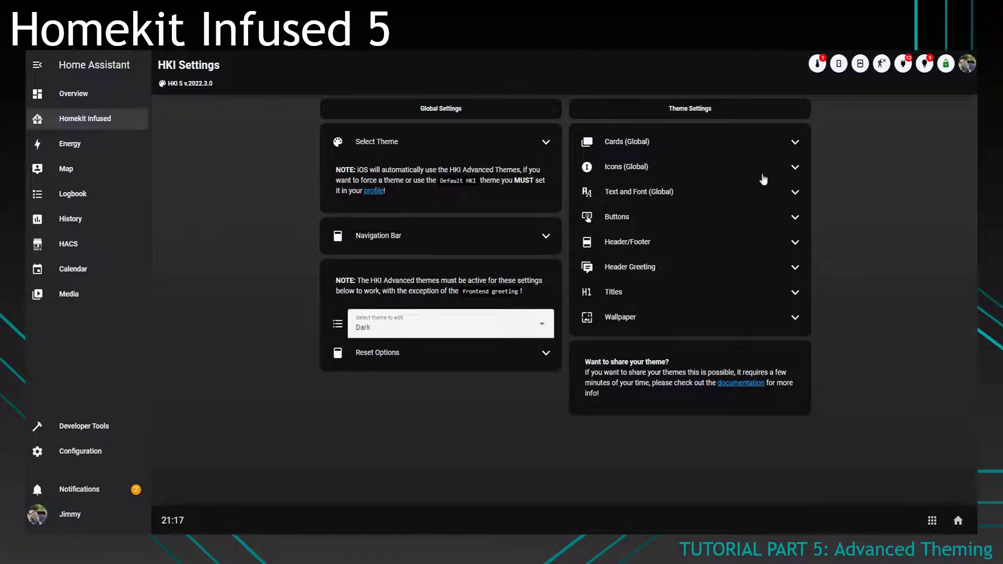
Switch the theme being edited to Light, then back to Dark
left_click(495, 327)
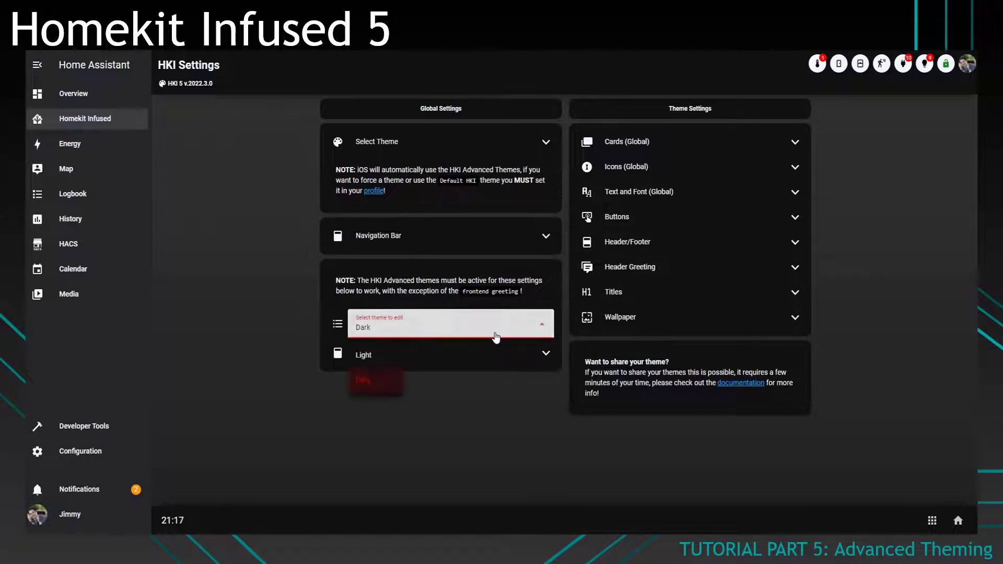
left_click(366, 360)
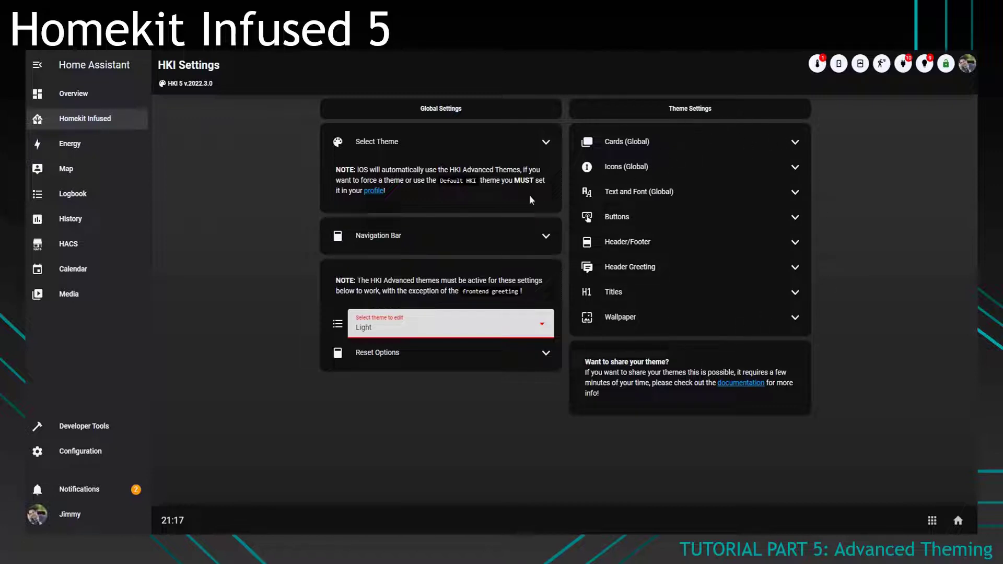
left_click(498, 335)
left_click(376, 384)
Set the global card colour to Black after trying #484848, LimeGreen, Red and DodgerBlue
left_click(724, 144)
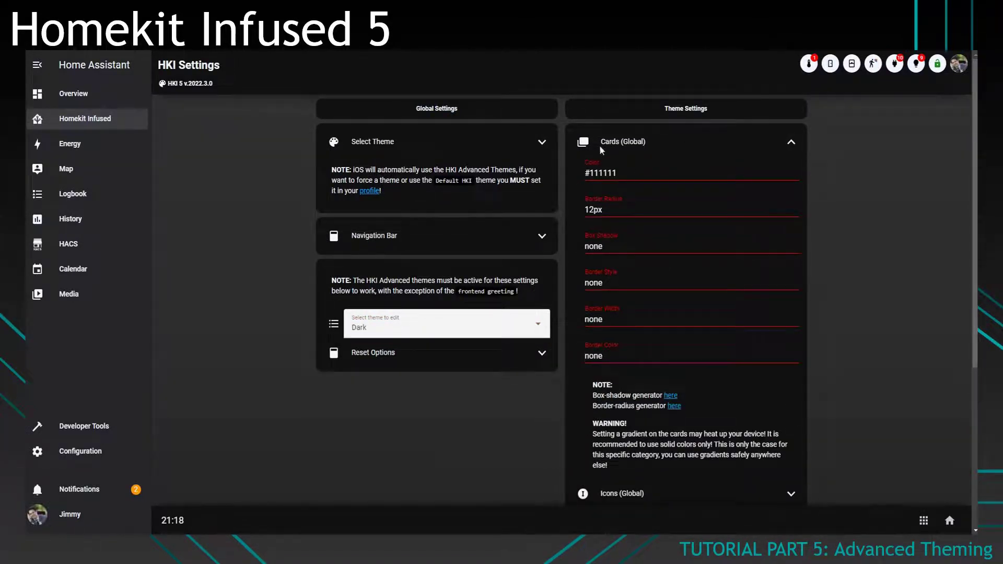
double_click(602, 175)
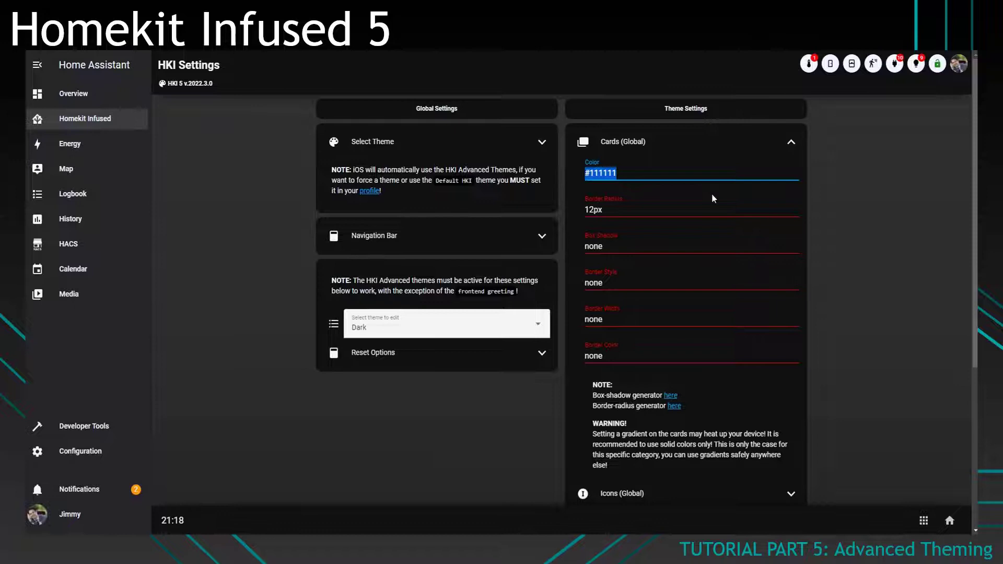
type("#484848")
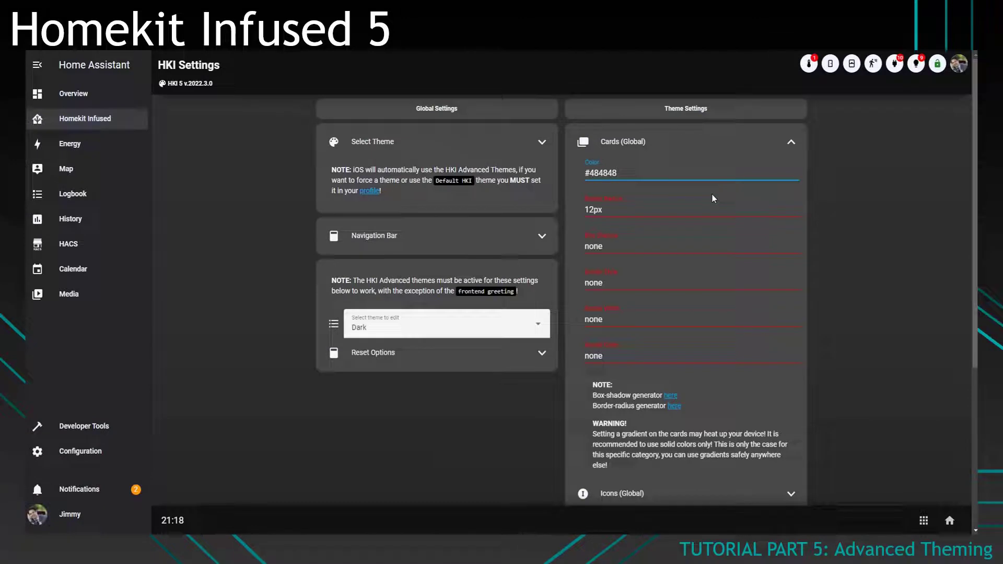
key("ctrl+a")
type("LimeGreen")
key("ctrl+a")
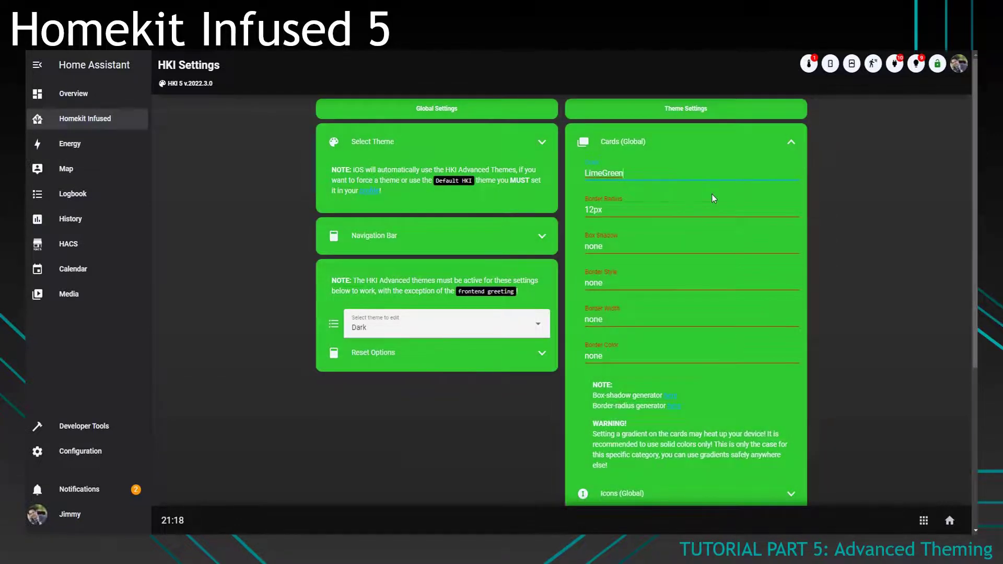
type("Red")
key("ctrl+a")
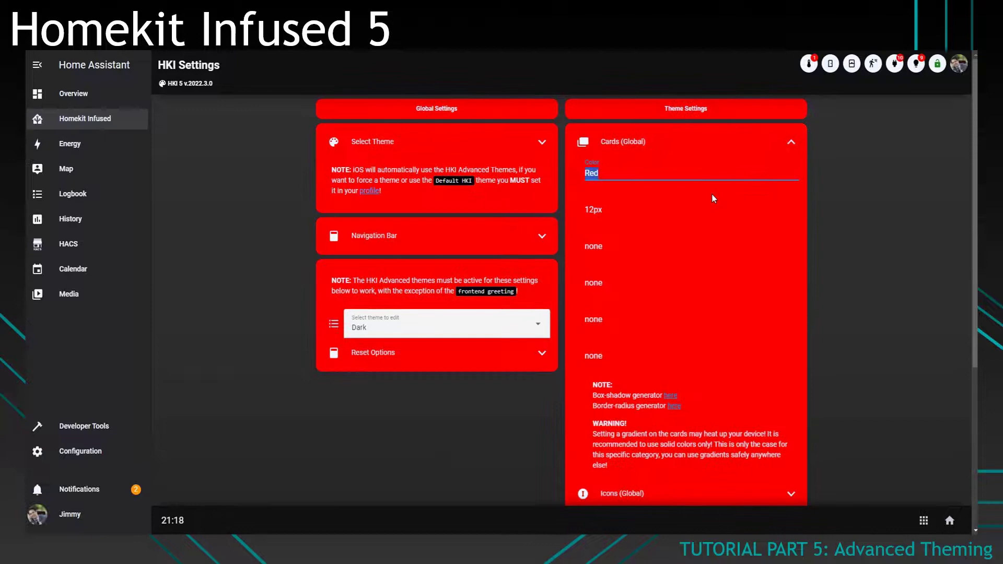
key("BackSpace")
type("DodgerBlue")
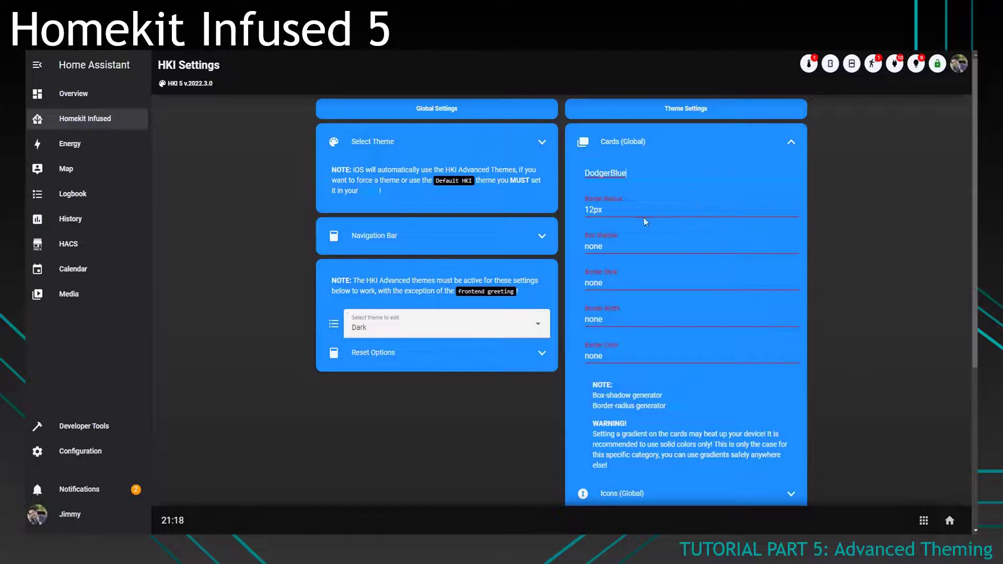
key("ctrl+a")
type("Black")
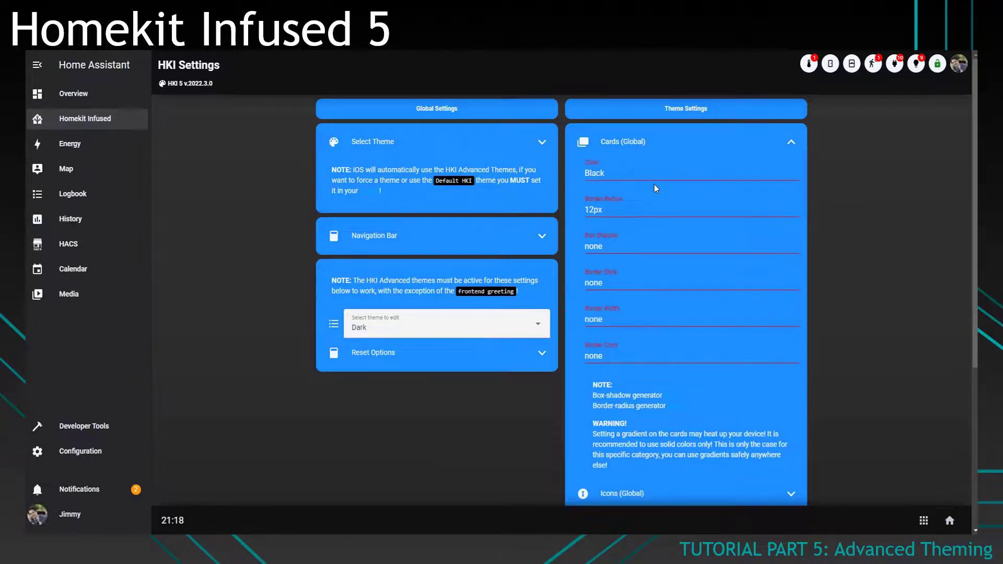
left_click(628, 208)
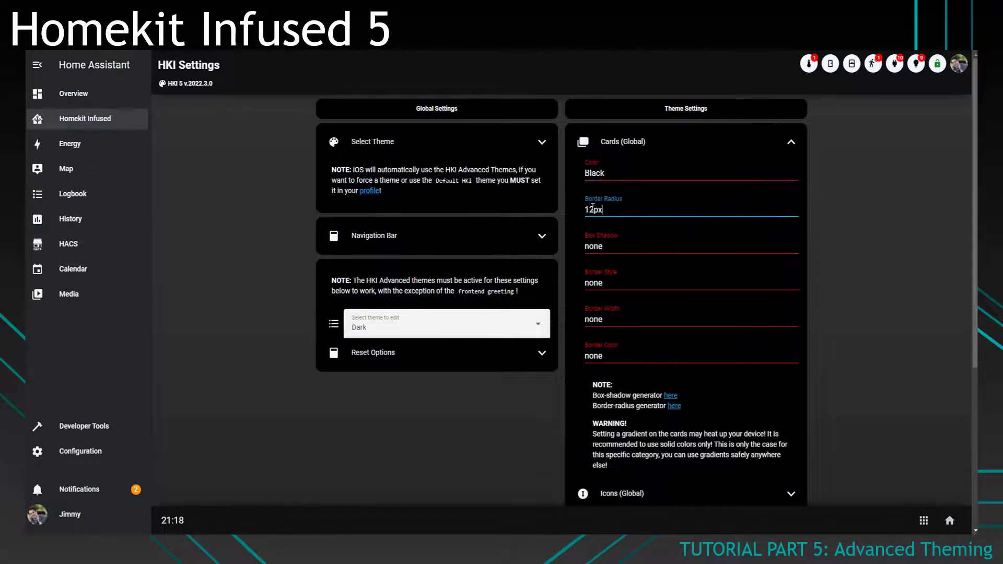
Set the card border radius to none, after briefly trying 25px
double_click(606, 210)
type("25px")
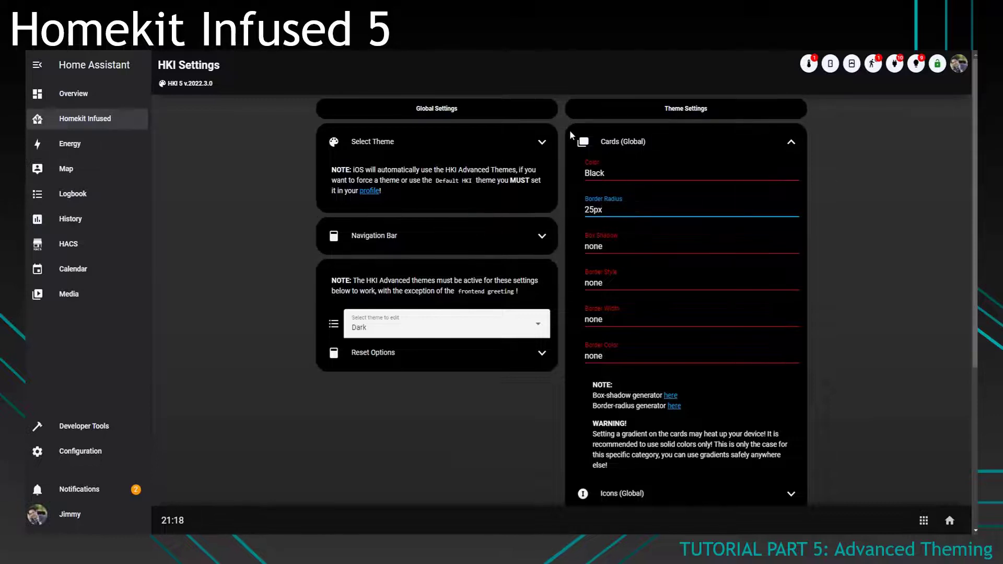
double_click(626, 208)
type("none")
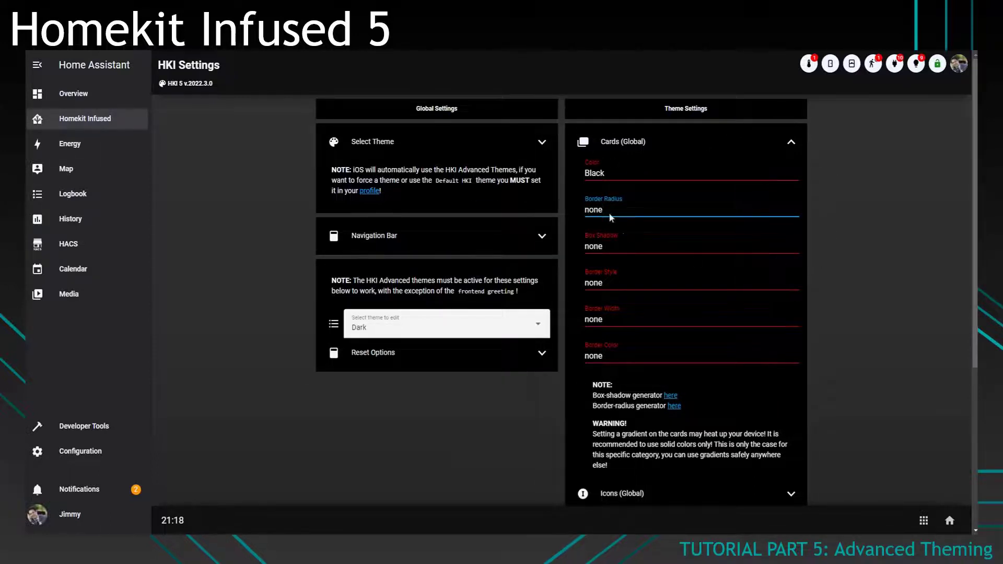
Give the cards a solid 1px red border
left_click_drag(619, 284, 581, 286)
double_click(624, 281)
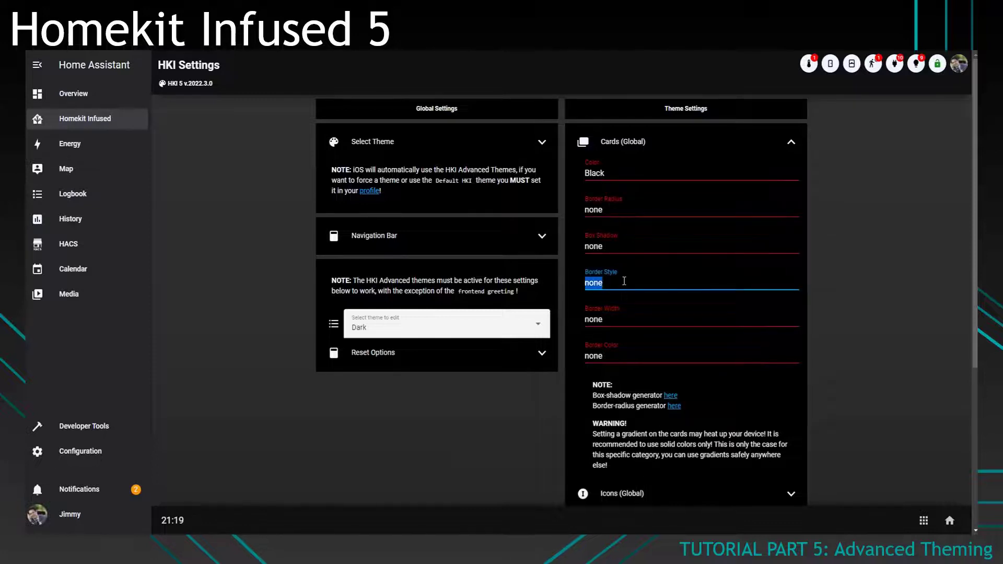
type("solid")
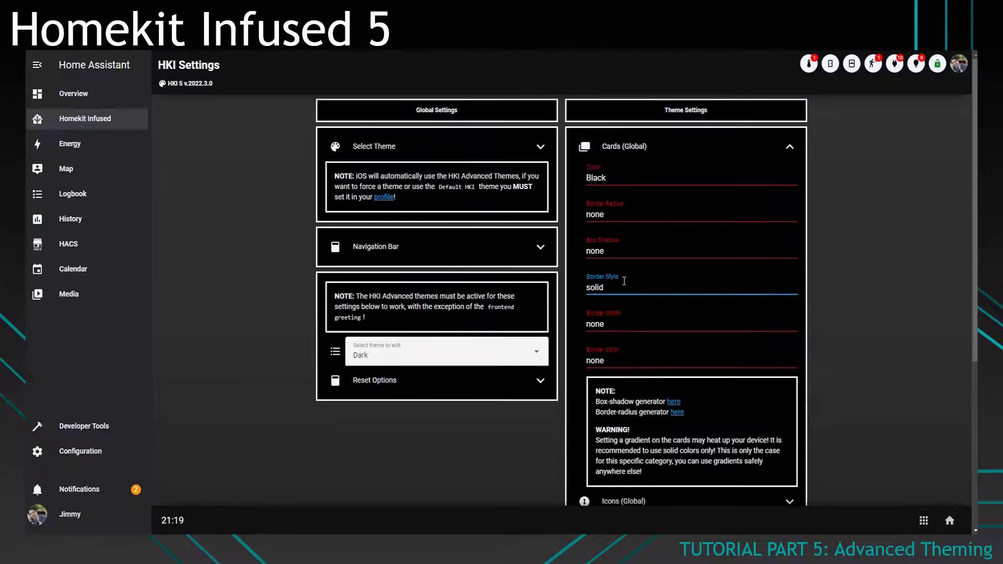
double_click(617, 325)
type("1px")
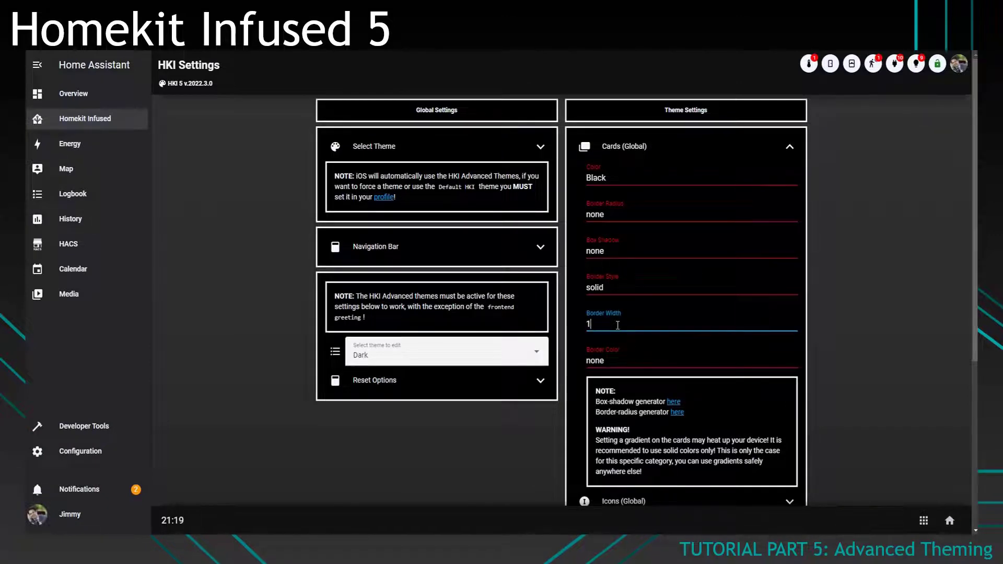
double_click(605, 359)
type("red")
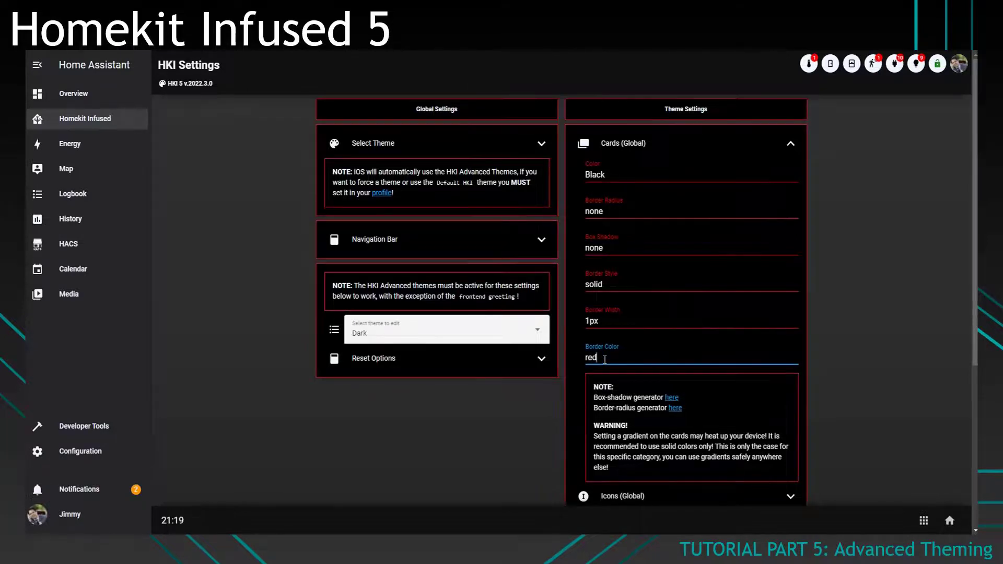
Collapse Cards and briefly look into the Icons and Text and Font global settings
left_click(790, 144)
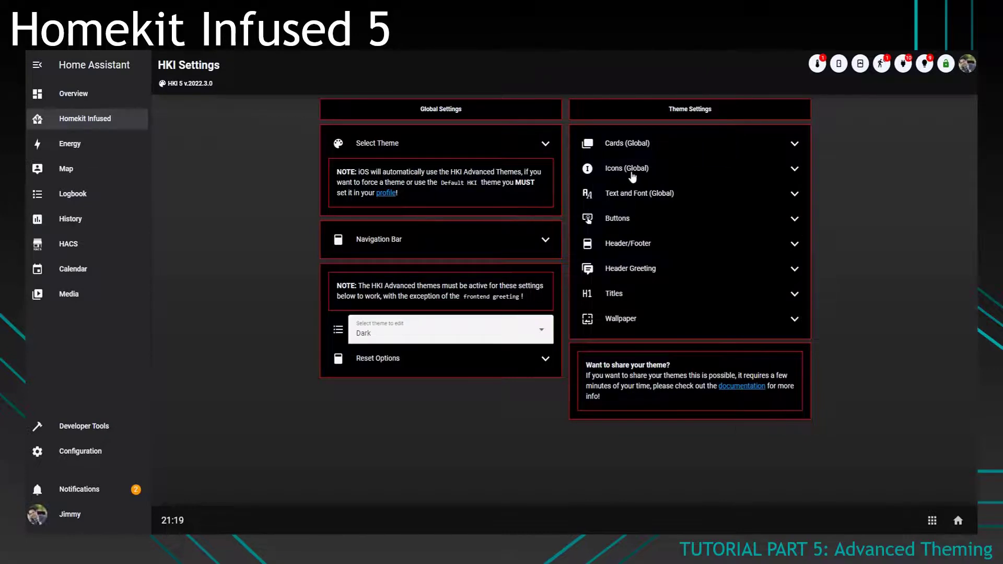
left_click(795, 168)
left_click(796, 168)
left_click(793, 194)
left_click(794, 194)
Set the Titles card background colour to transparent, then collapse Titles
left_click(794, 294)
left_click(646, 316)
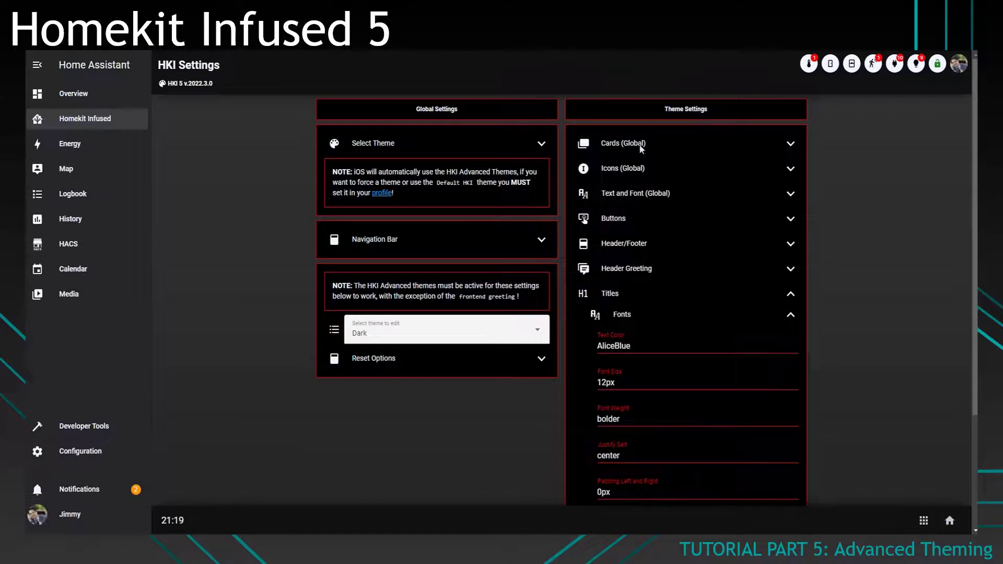
scroll(643, 386, "down", 1)
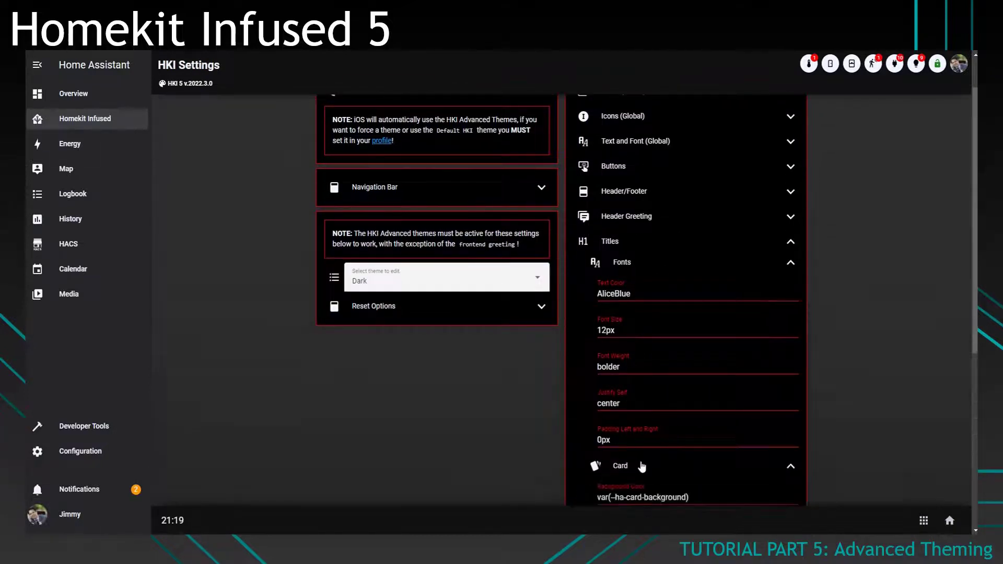
scroll(642, 467, "down", 3)
triple_click(719, 340)
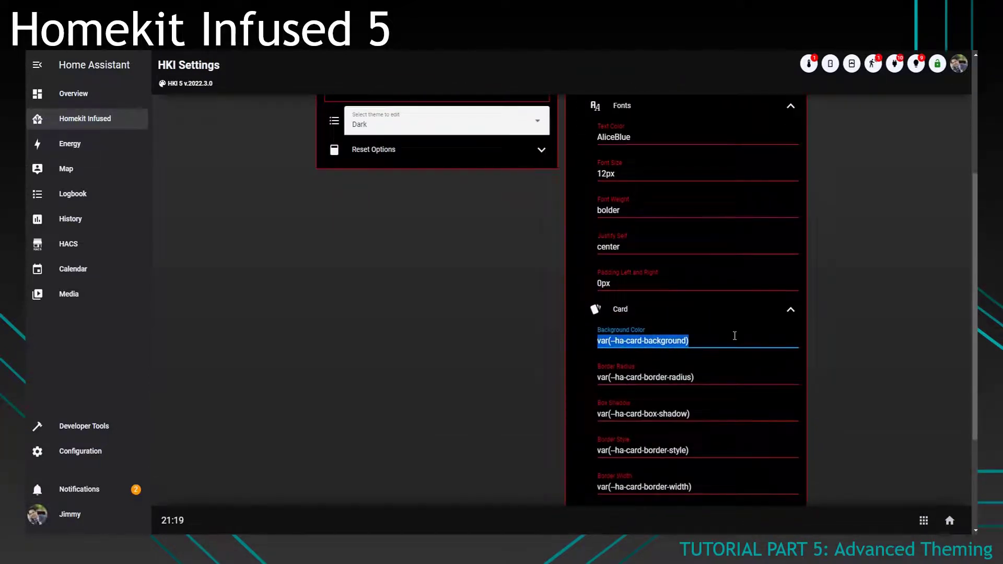
type("transparent")
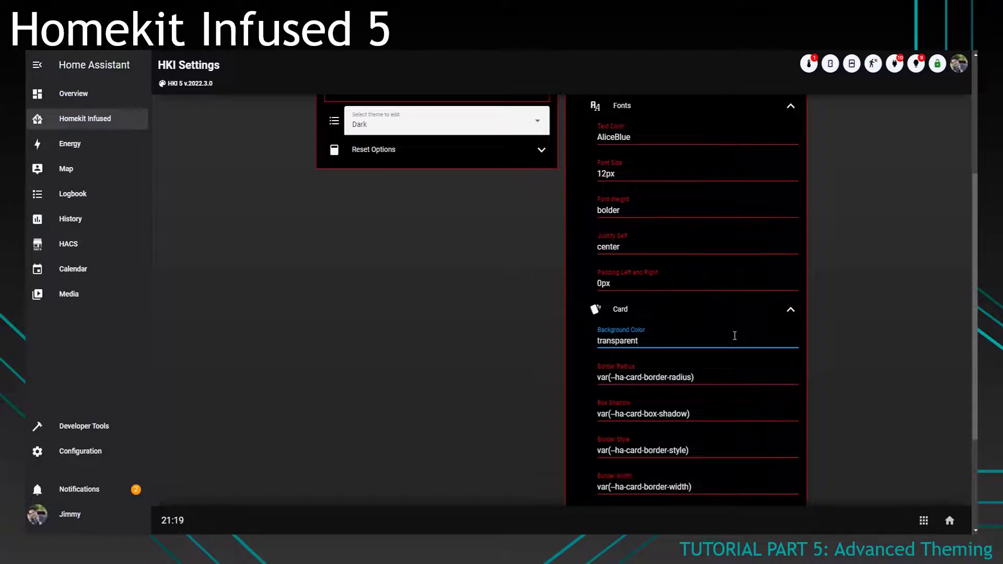
scroll(735, 336, "up", 4)
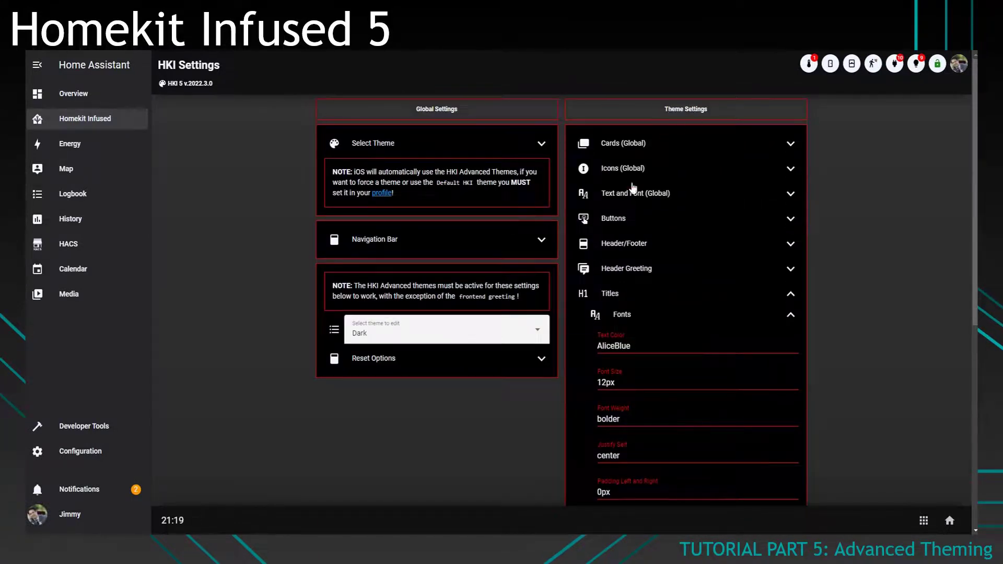
left_click(789, 294)
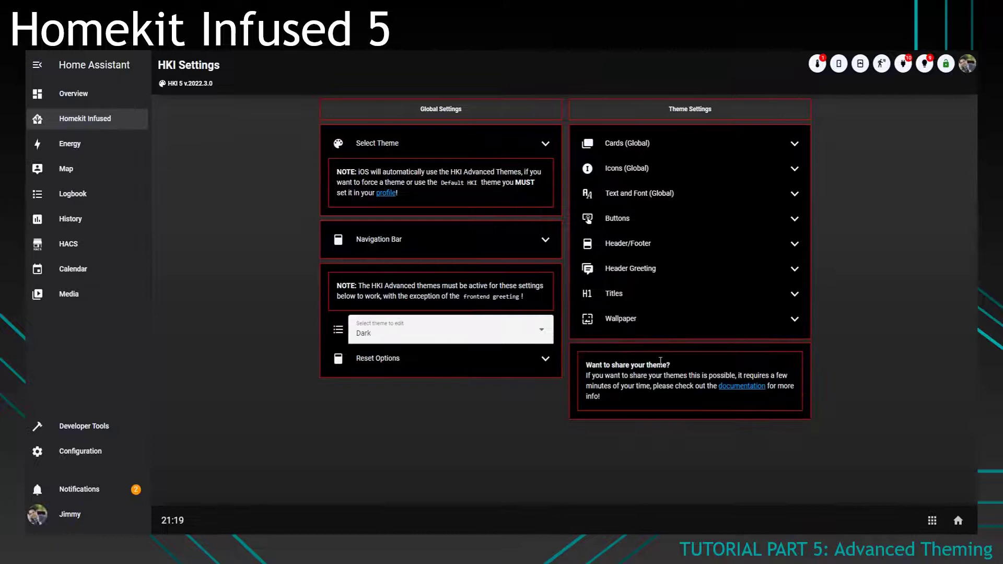
Copy the url image example and paste it over the gradient in Wallpaper's Color or Image
left_click(638, 320)
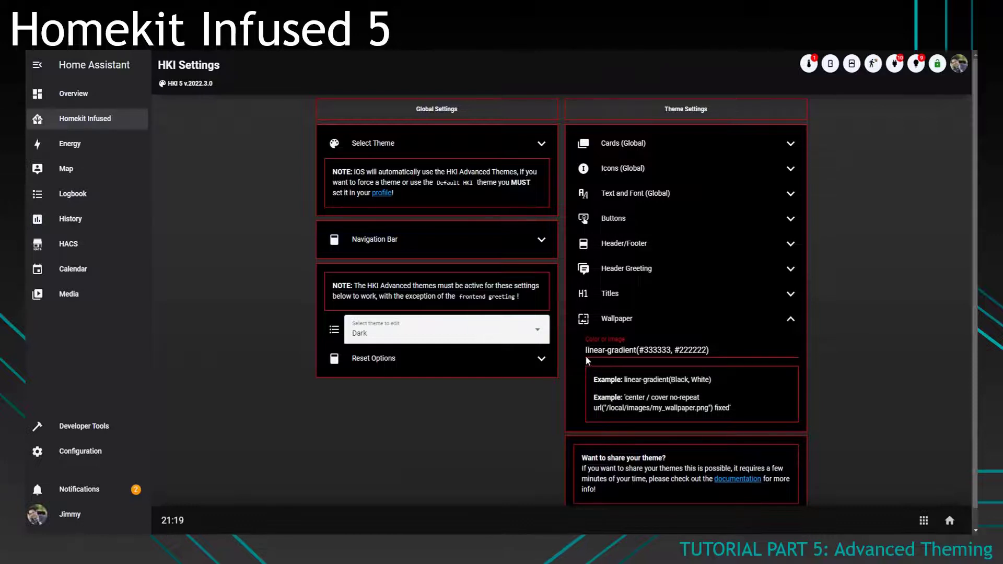
left_click(740, 351)
key("ctrl+a")
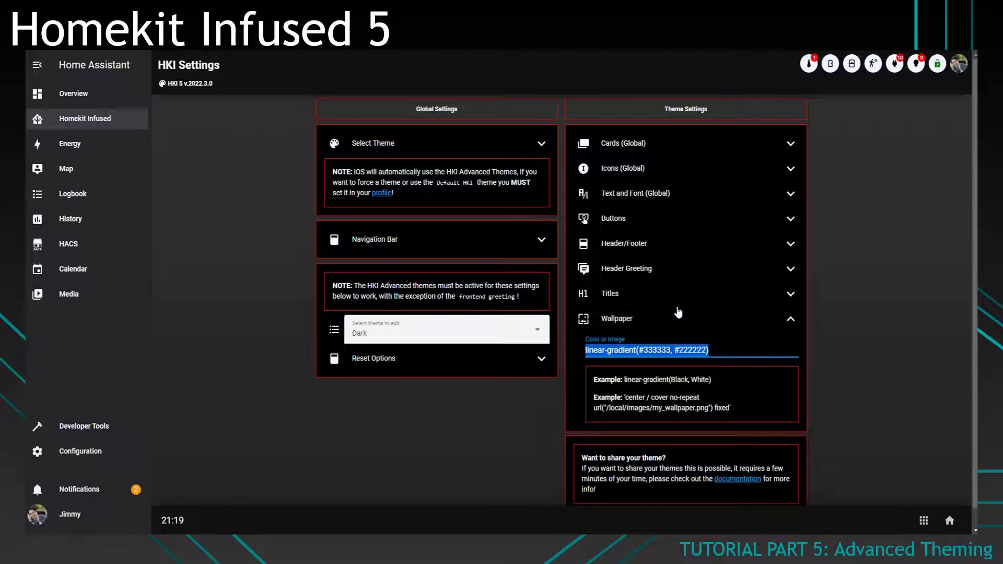
left_click(651, 418)
left_click_drag(625, 397, 741, 429)
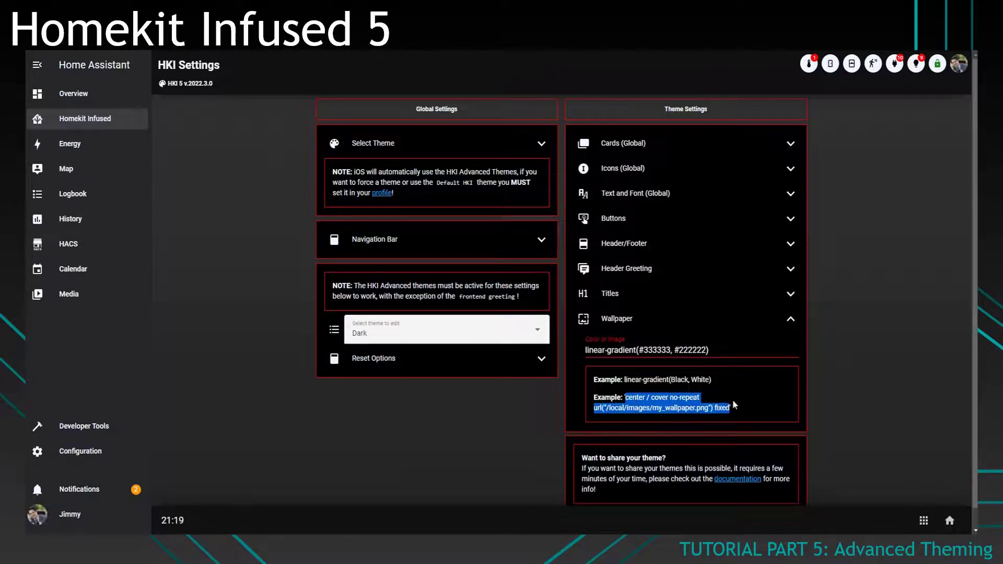
key("ctrl+c")
triple_click(679, 351)
key("ctrl+v")
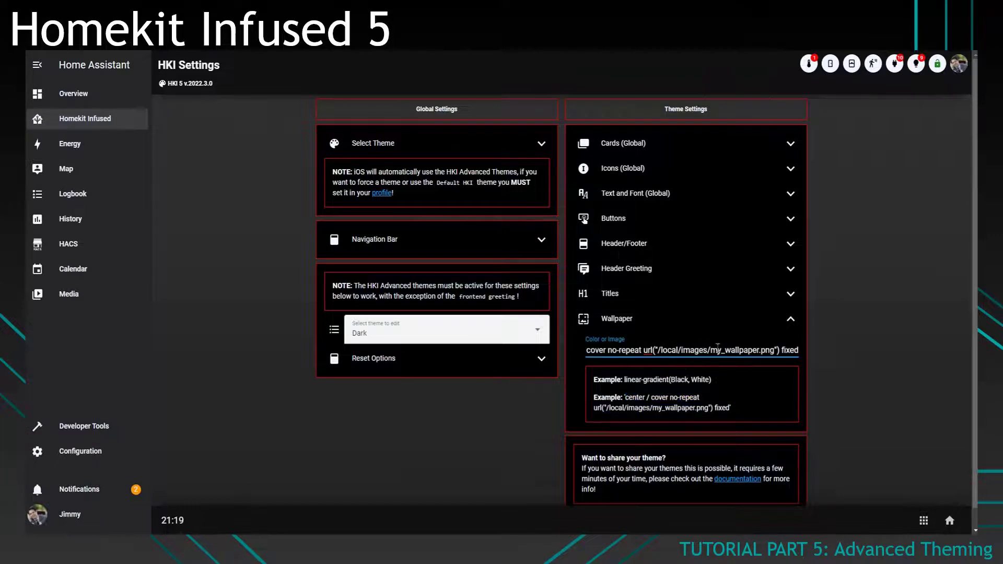
Change the wallpaper image path to wallpapers/blue-wood
left_click(716, 349)
type("wal")
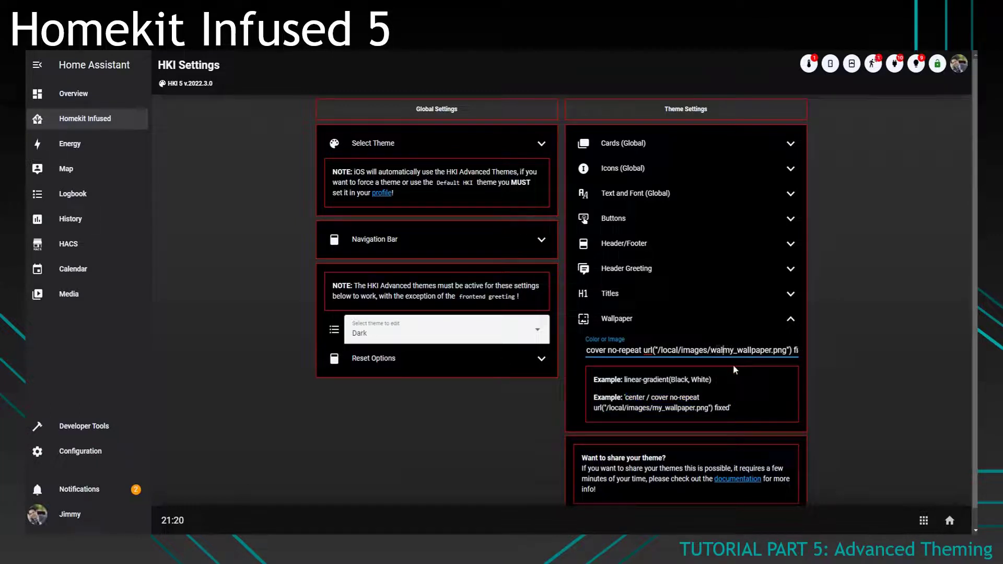
type("lpapers/")
key("Delete")
key("Delete")
key("Delete")
key("Delete")
key("Delete")
key("Delete")
key("Delete")
key("Delete")
key("Delete")
key("Delete")
key("Delete")
key("Delete")
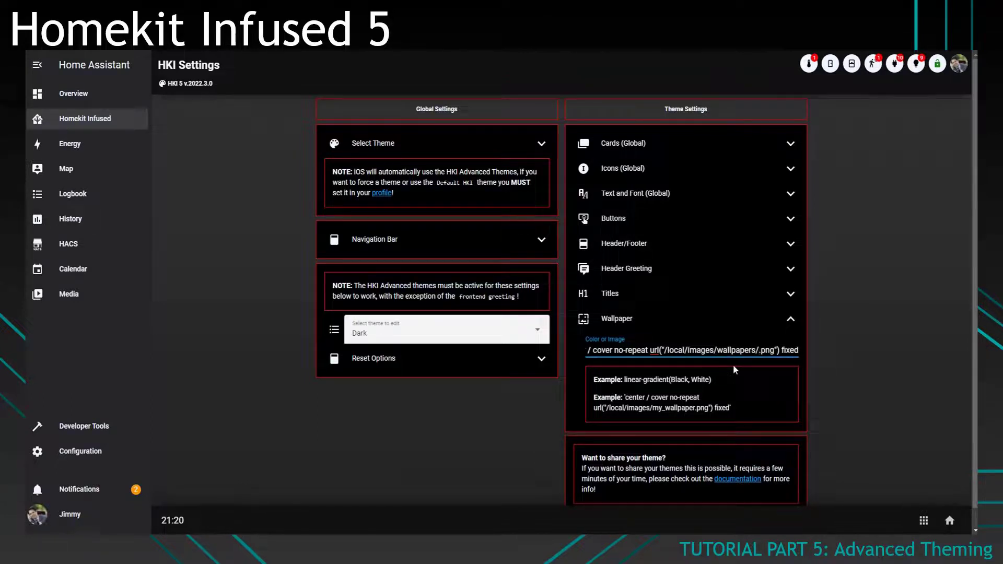
type("blue-wood")
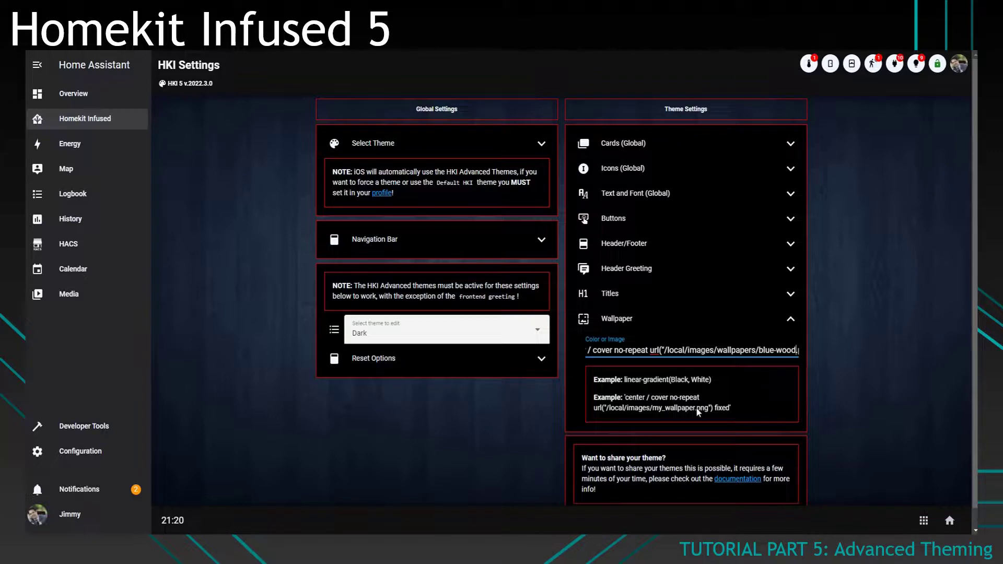
scroll(618, 432, "down", 1)
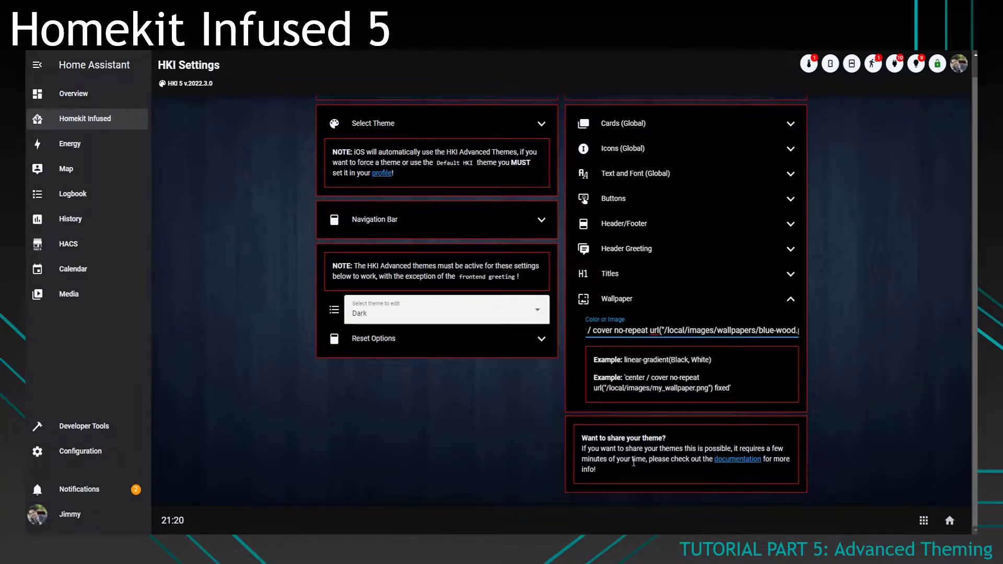
left_click(722, 465)
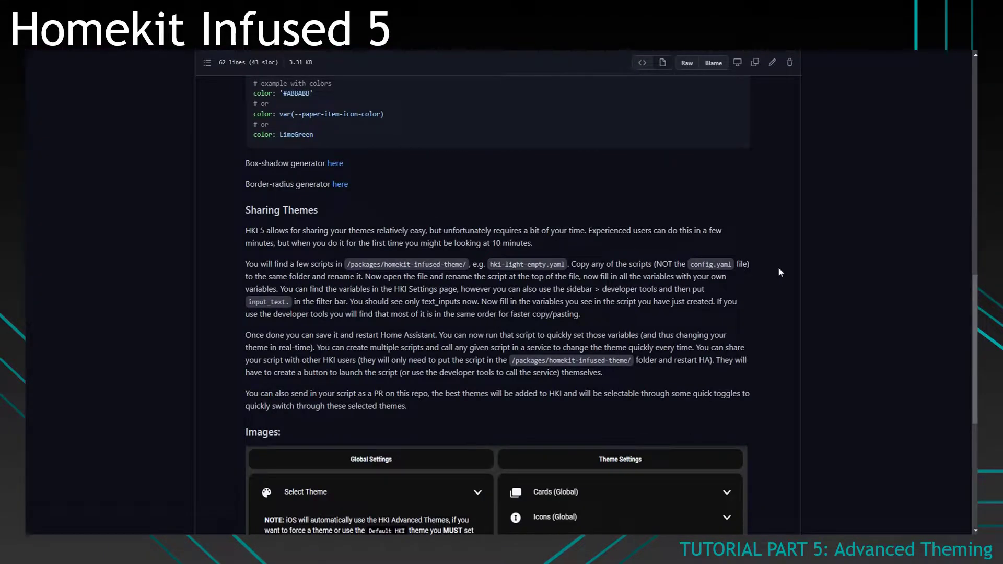
scroll(225, 352, "down", 5)
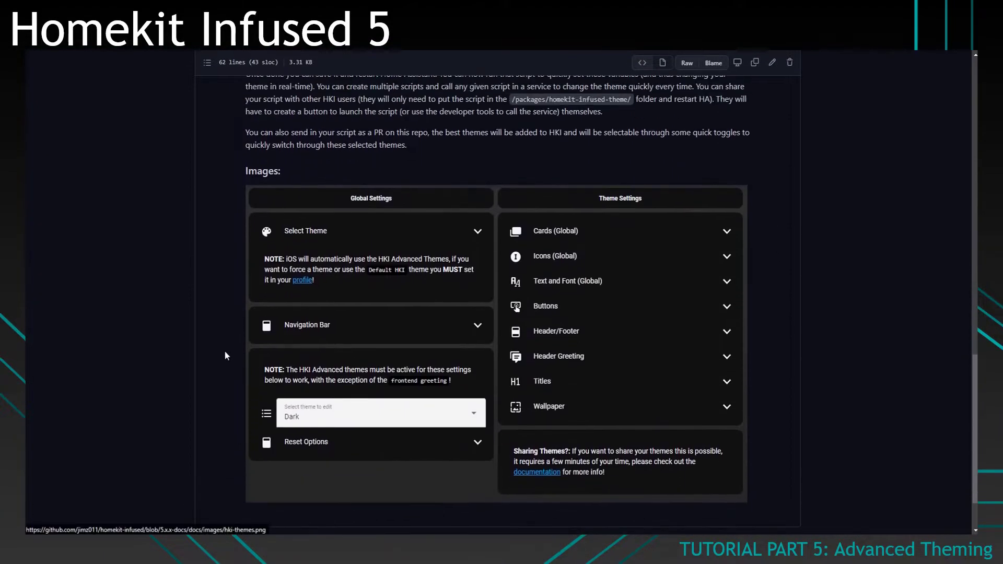
scroll(322, 373, "up", 3)
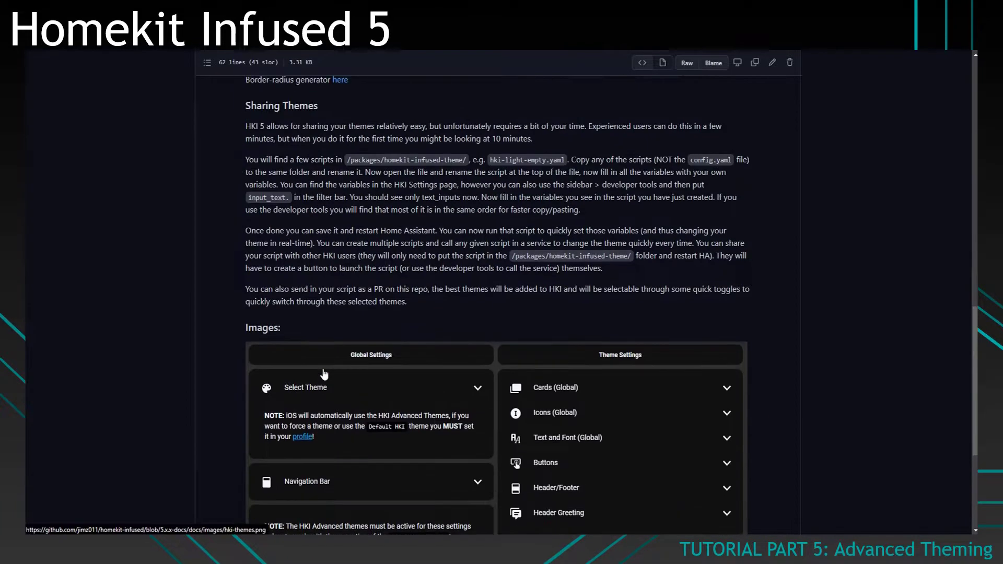
scroll(324, 373, "up", 2)
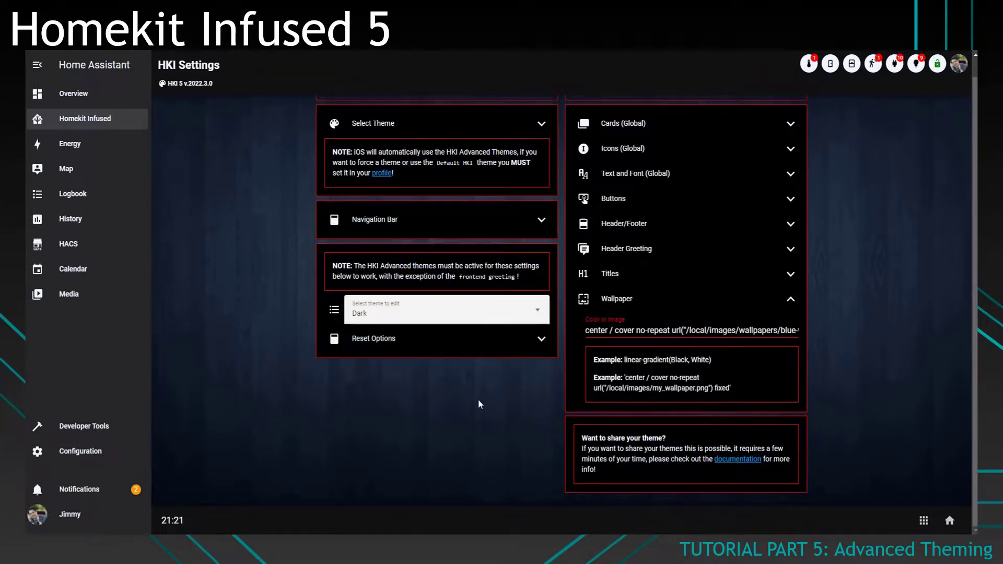
scroll(479, 400, "up", 1)
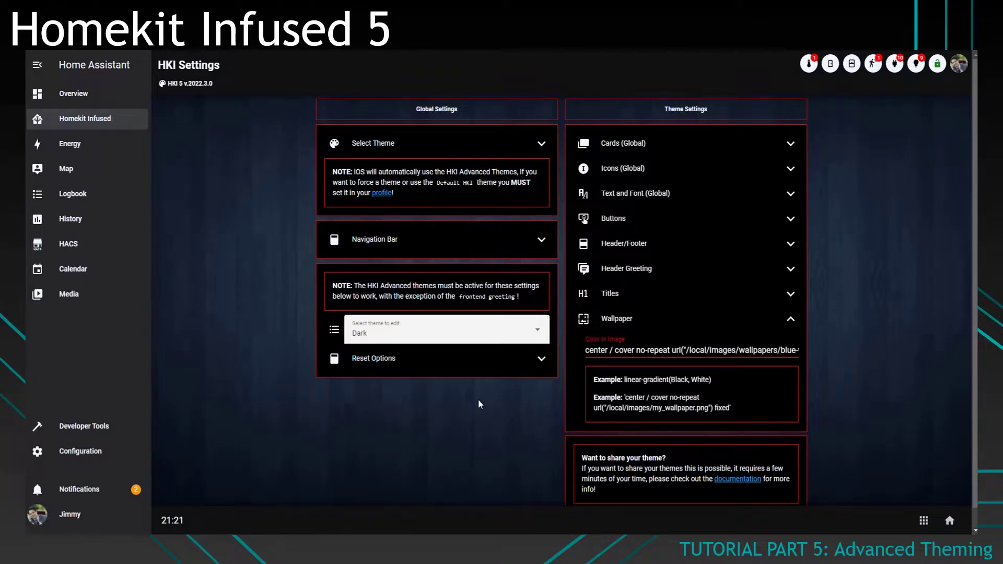